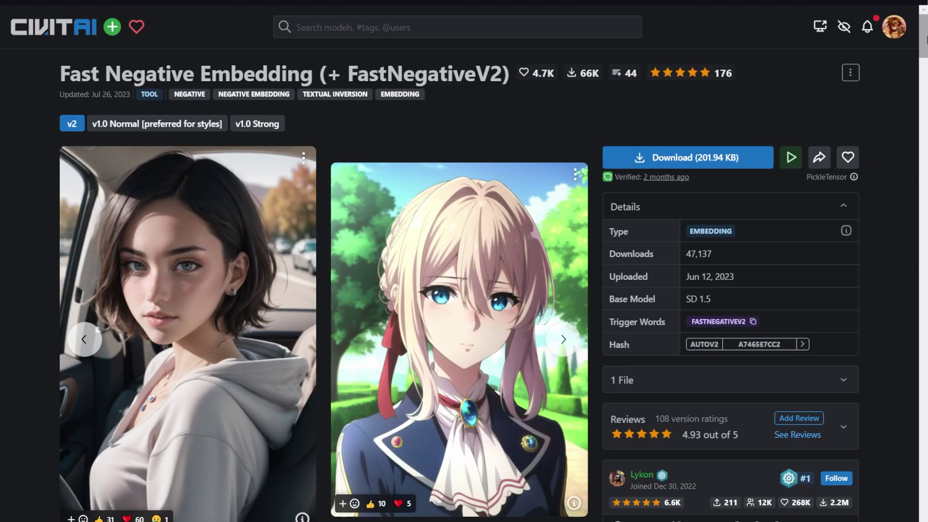
Step: Browse the Fast Negative Embedding gallery, reopen its model page, then type the street-girl prompt in the WebUI
drag(925, 39, 926, 56)
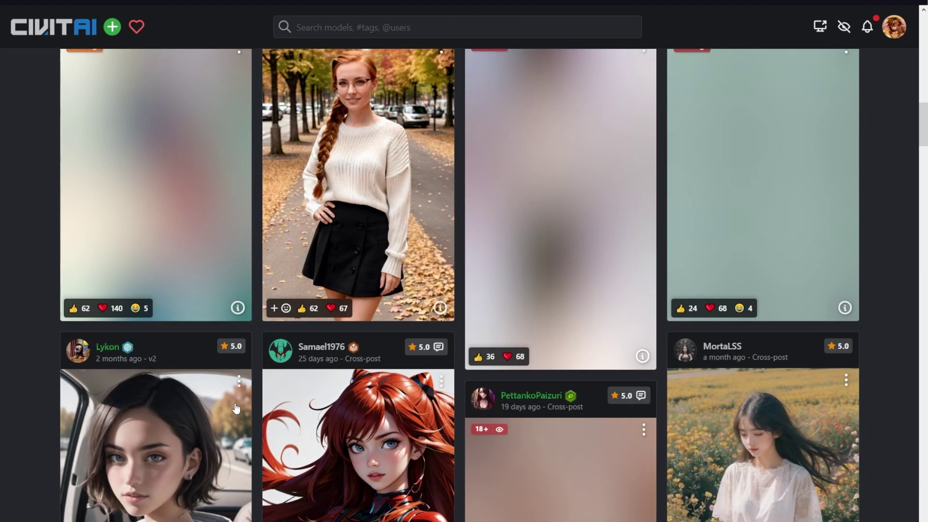
scroll(237, 411, down, 10)
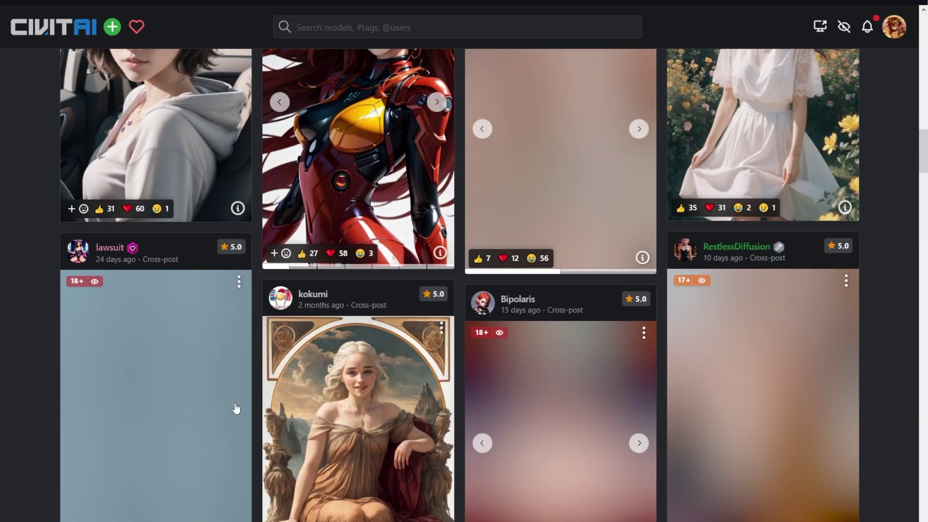
scroll(235, 405, down, 12)
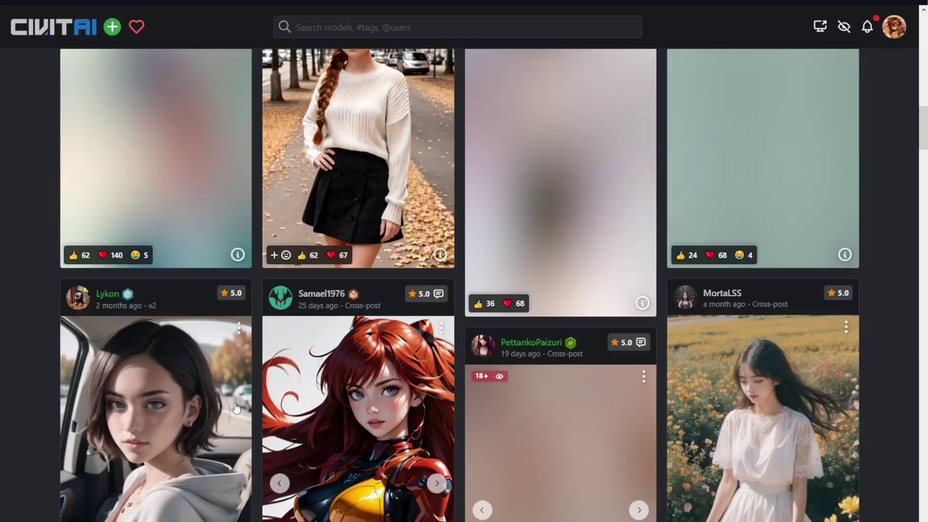
click(236, 409)
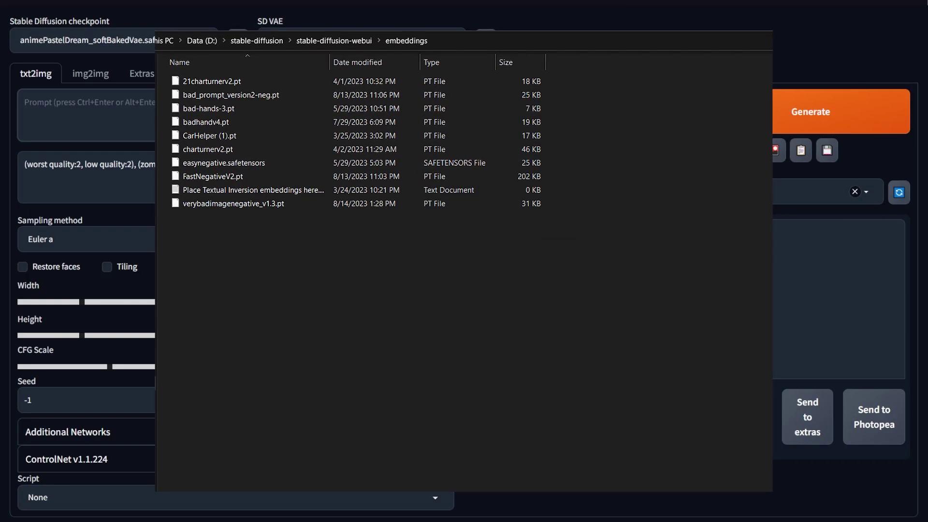
text(gitl)
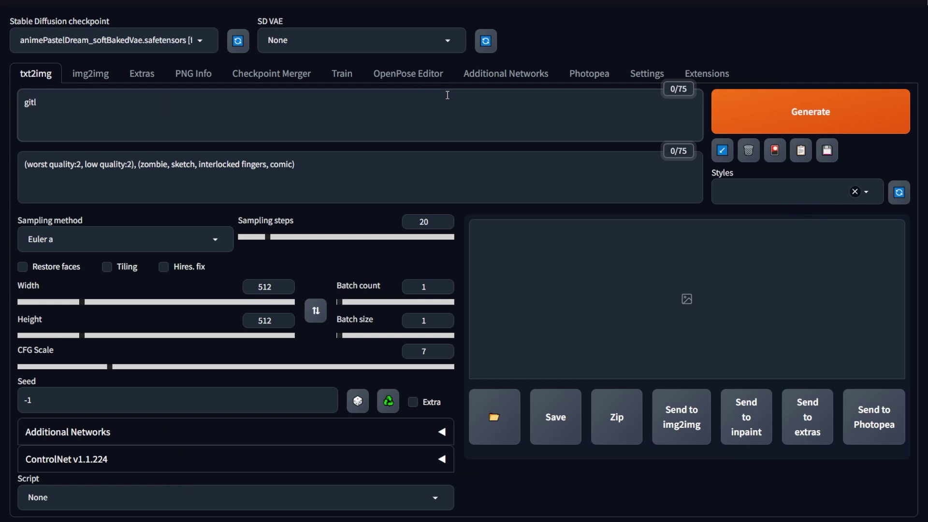
text( in street, blue shirt, black pants, sunglasses, shot from front, sunny day,)
Step: Generate the street image at 512×768 with 35 steps and CFG 8, and view it enlarged
click(290, 320)
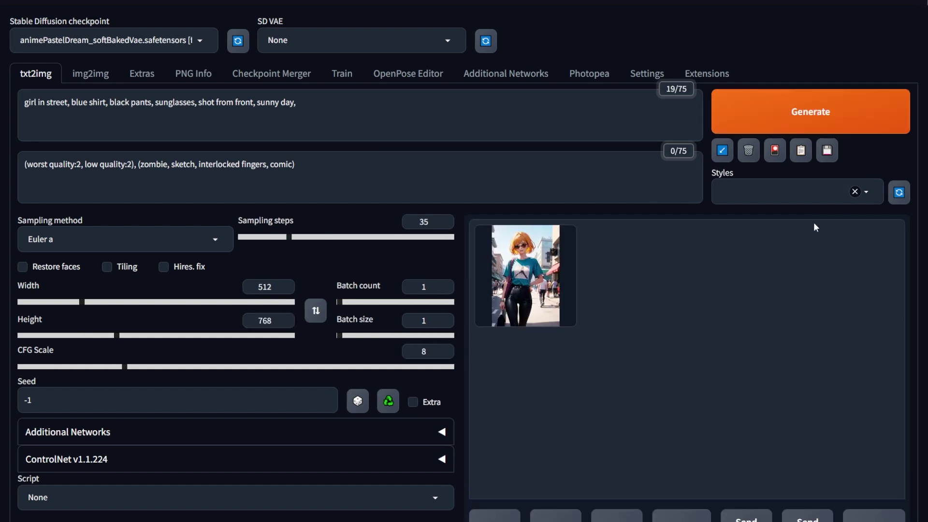
click(565, 271)
click(700, 285)
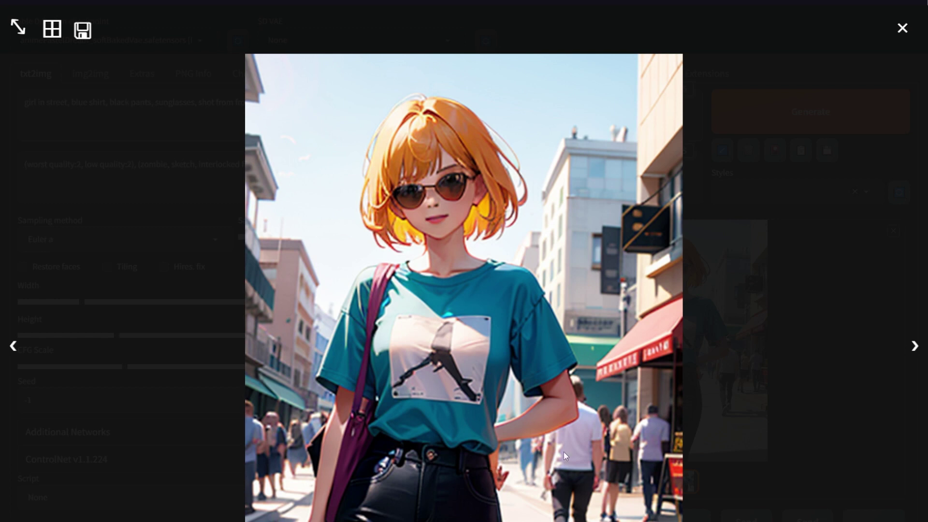
click(830, 361)
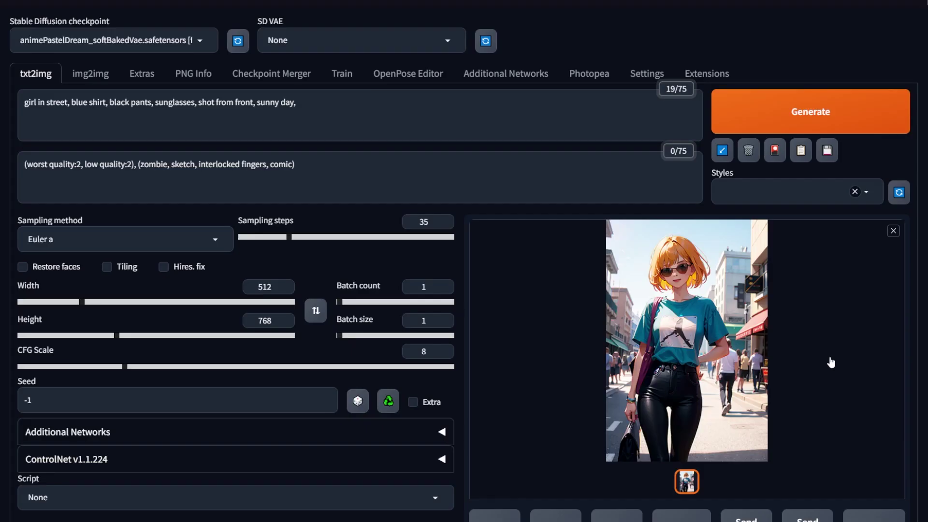
Step: Add FastNegativeV2 as the negative prompt, regenerate the street image and inspect it enlarged
click(774, 151)
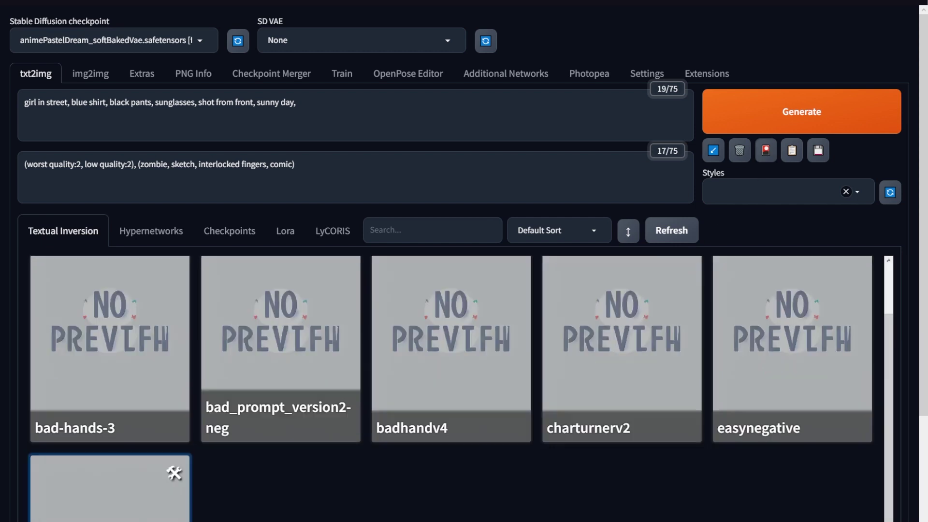
click(109, 488)
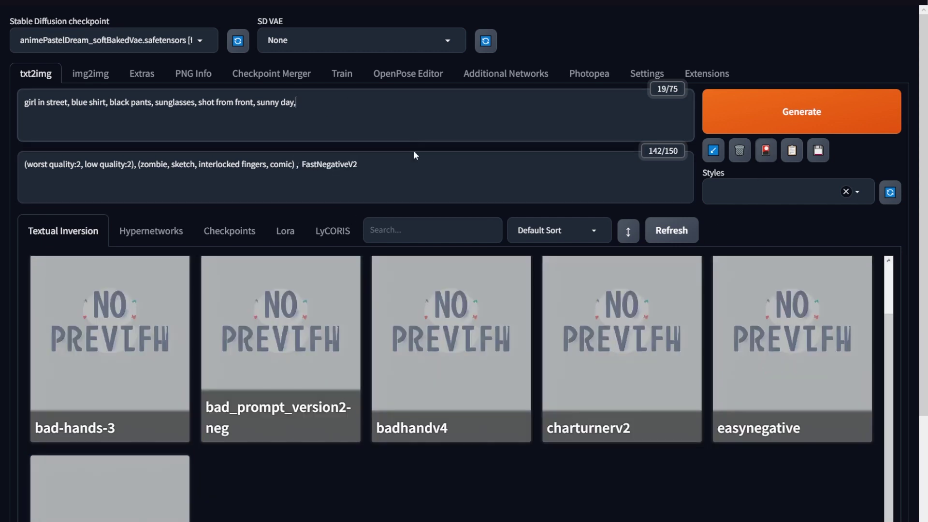
click(793, 116)
click(765, 150)
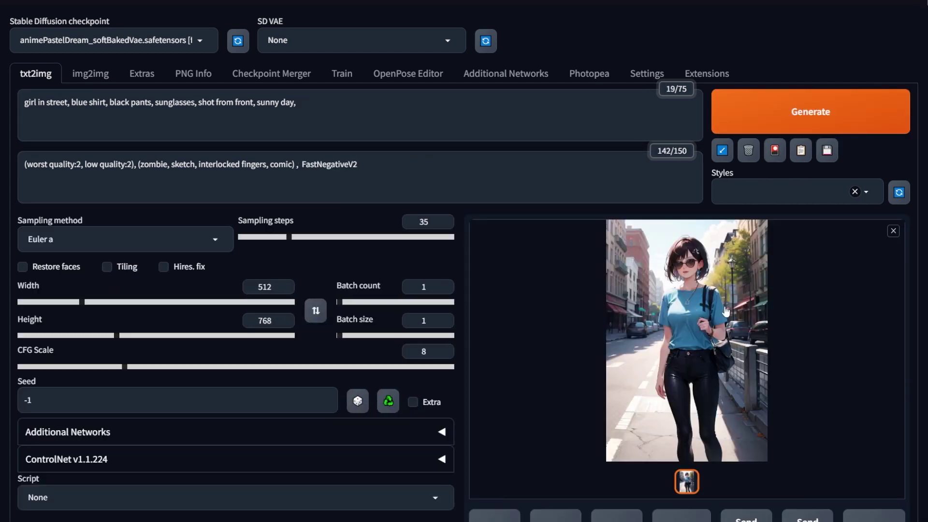
click(706, 305)
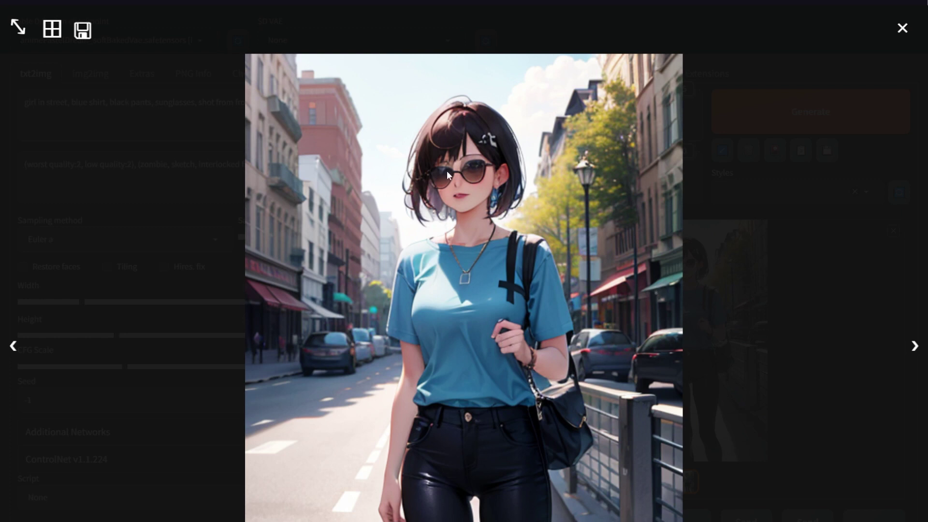
click(496, 229)
Step: Enable Hires. fix with the R-ESRGAN 4x+ Anime6B upscaler
click(163, 266)
click(86, 314)
click(69, 485)
click(221, 308)
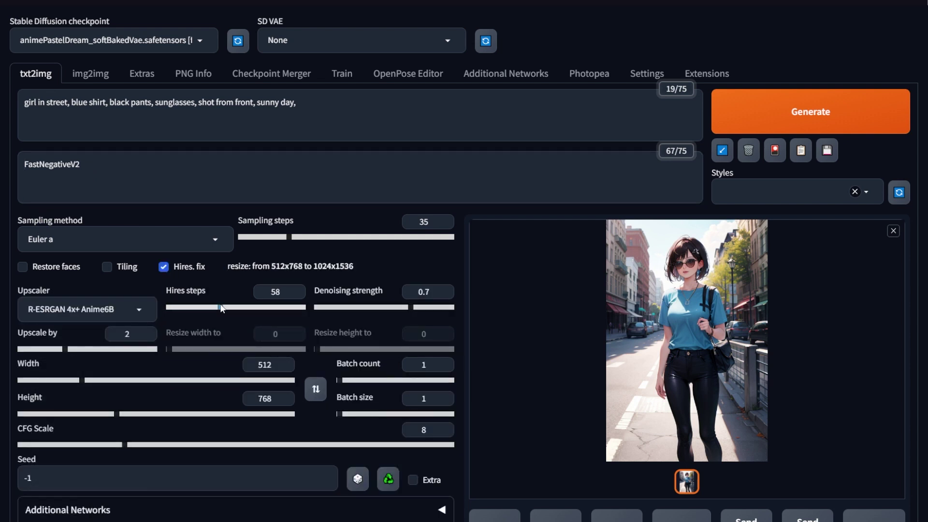
Step: Set hires steps to 15 and denoising to 0.25, enter the white-hoodie car-selfie prompt, and view the result
drag(184, 308, 180, 308)
drag(343, 307, 352, 317)
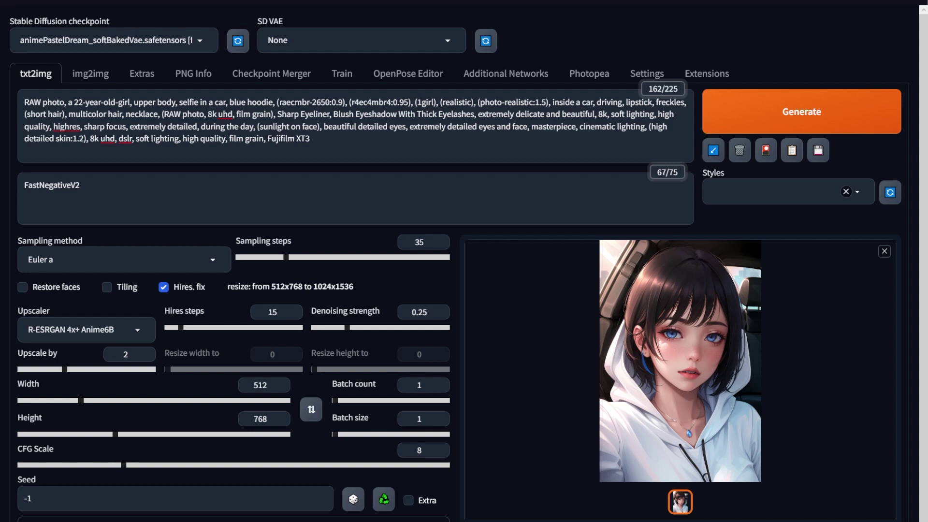
click(100, 126)
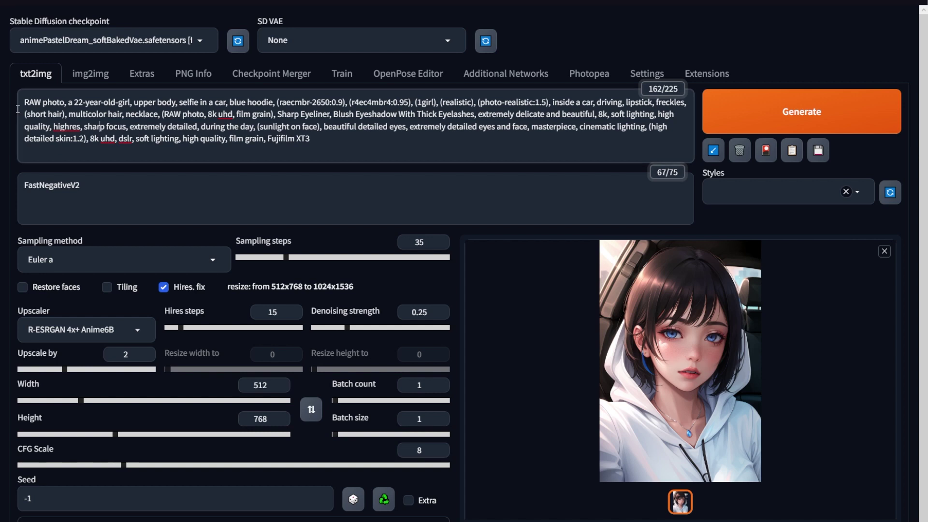
drag(25, 102, 417, 166)
click(675, 341)
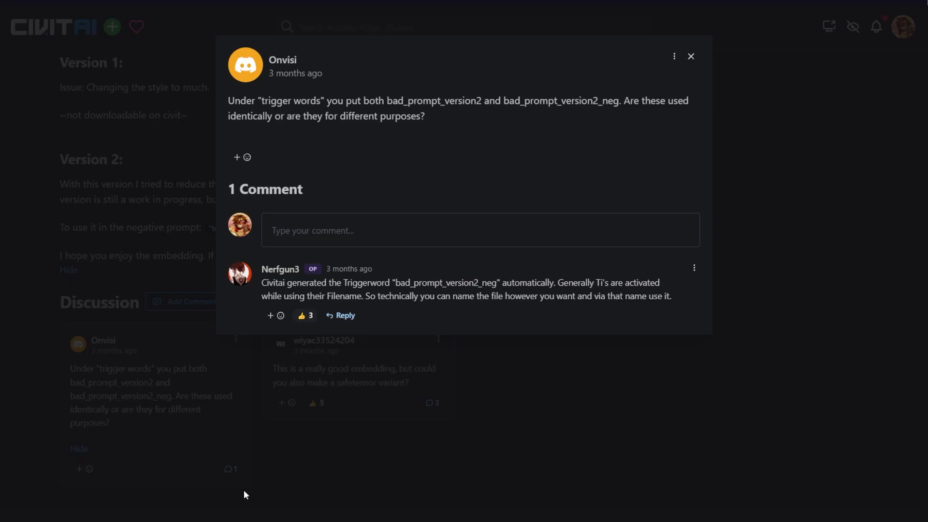
Step: Close the Civitai comment pop-up, scroll the image gallery, then select the WebUI prompt
click(605, 411)
scroll(580, 435, down, 10)
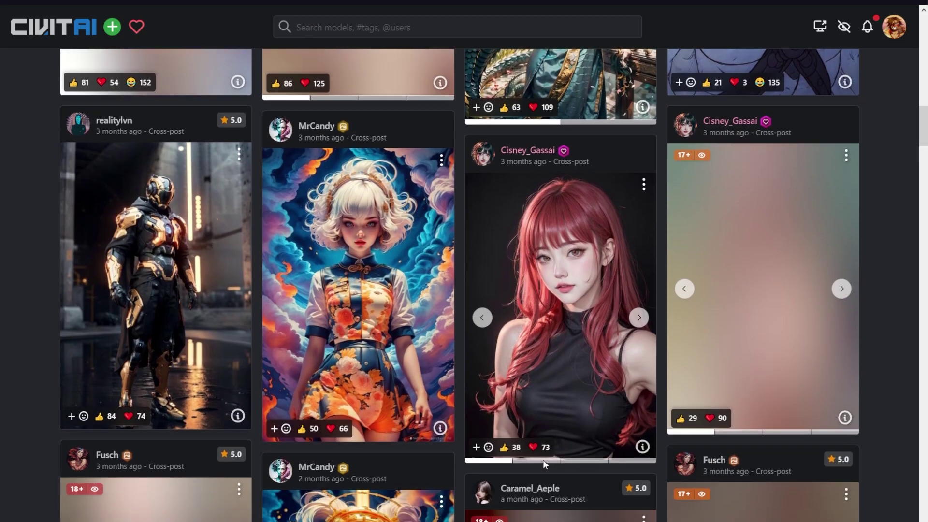
scroll(544, 465, down, 10)
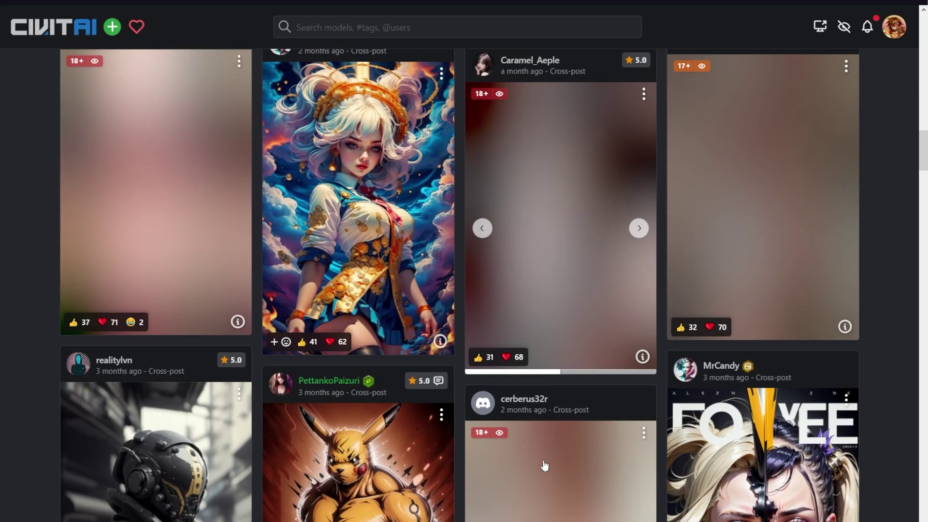
scroll(544, 465, down, 1)
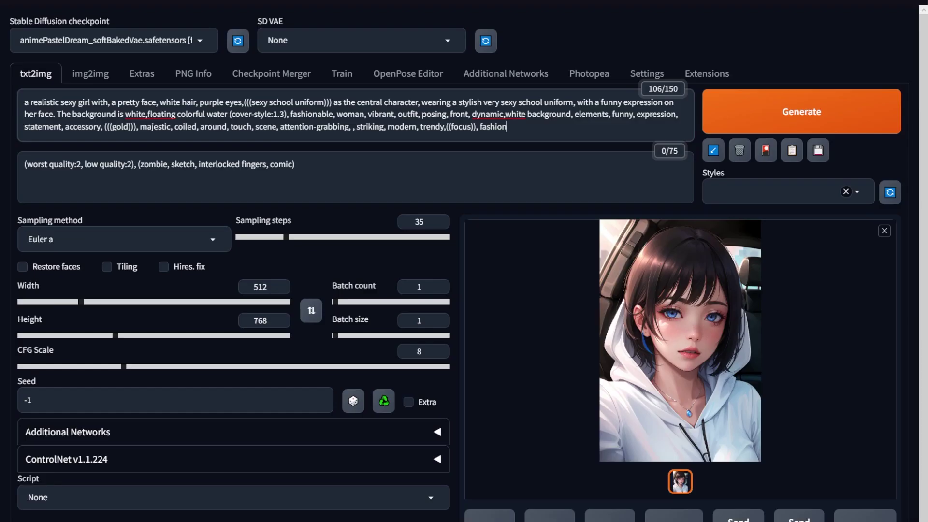
key(ctrl+a)
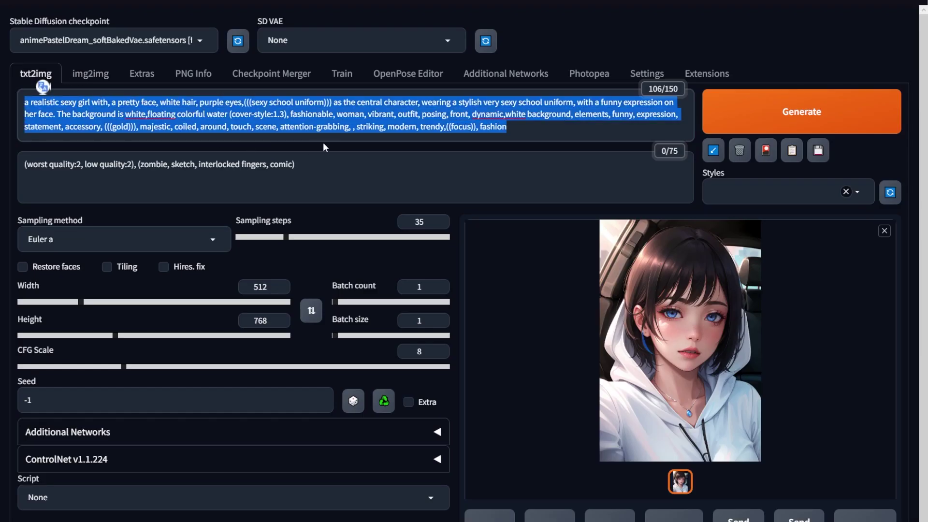
Step: Render the white-haired schoolgirl prompt on animePastelDream_softBakedVae and view it enlarged
click(346, 129)
click(294, 164)
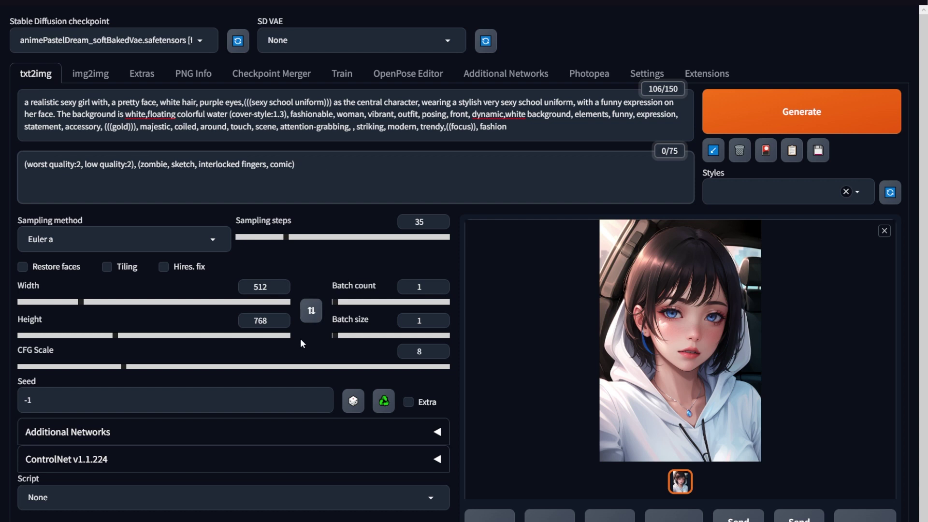
click(838, 124)
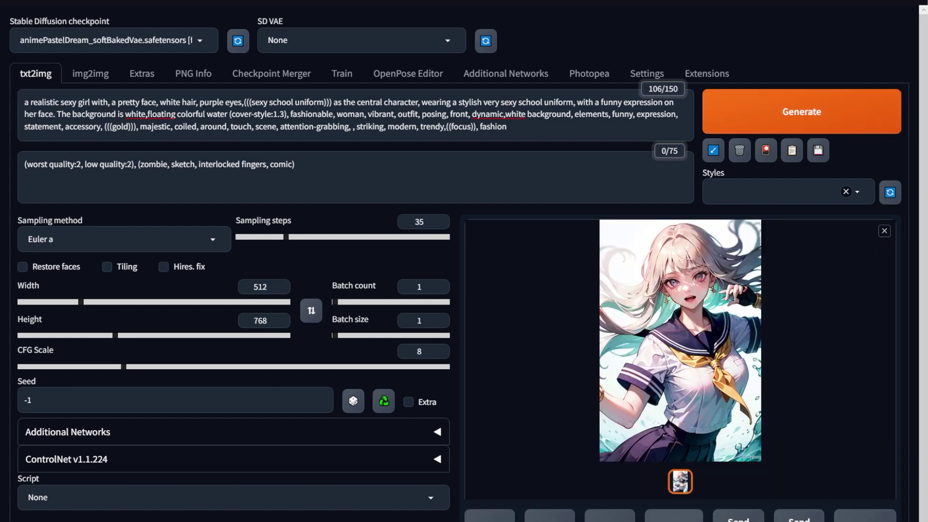
click(704, 398)
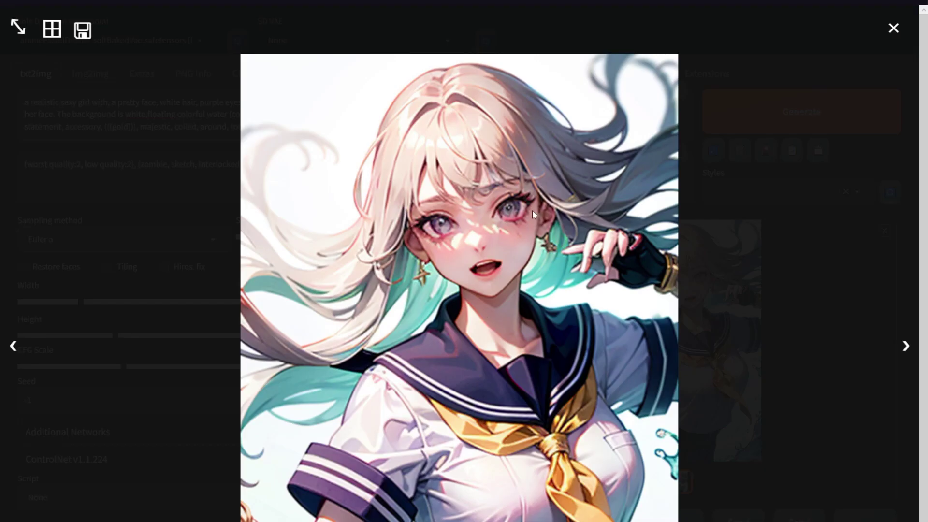
click(797, 362)
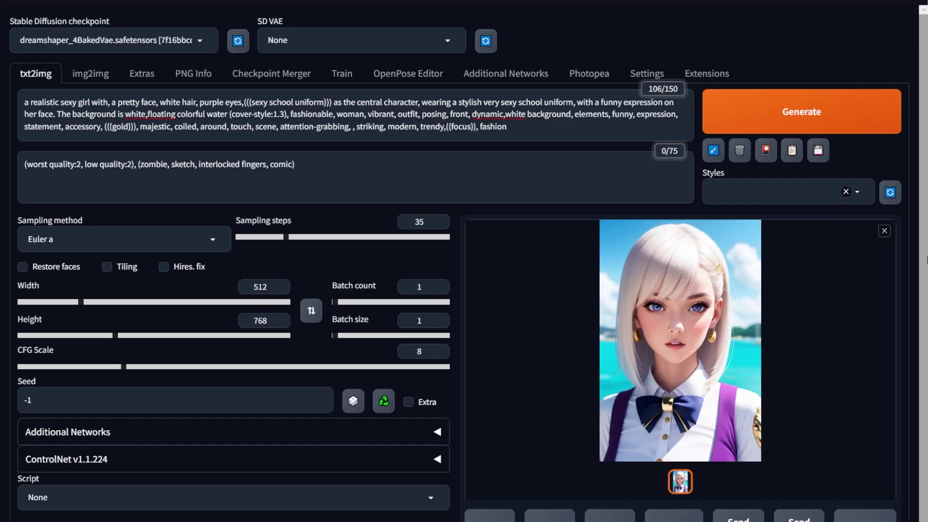
Step: Inspect the dreamshaper_4BakedVae render, then make bad_prompt_version2-neg the only negative prompt
click(739, 287)
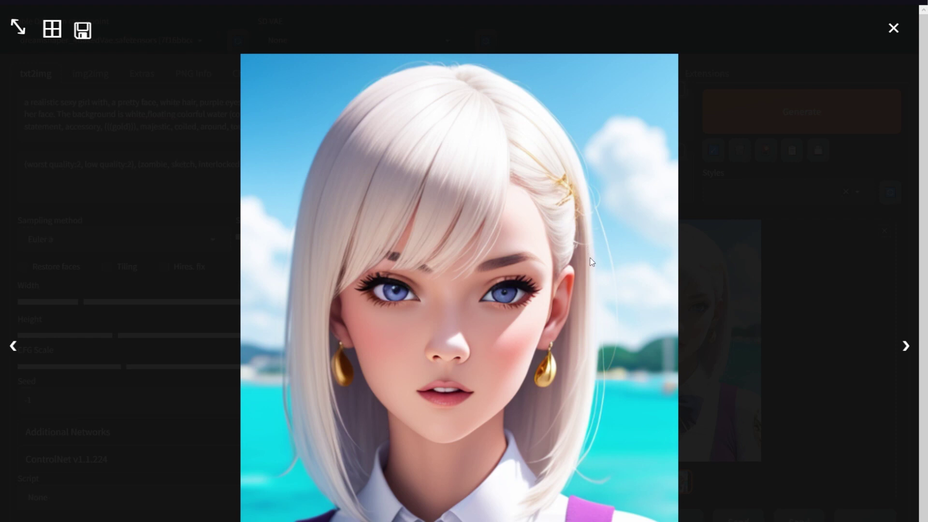
click(799, 362)
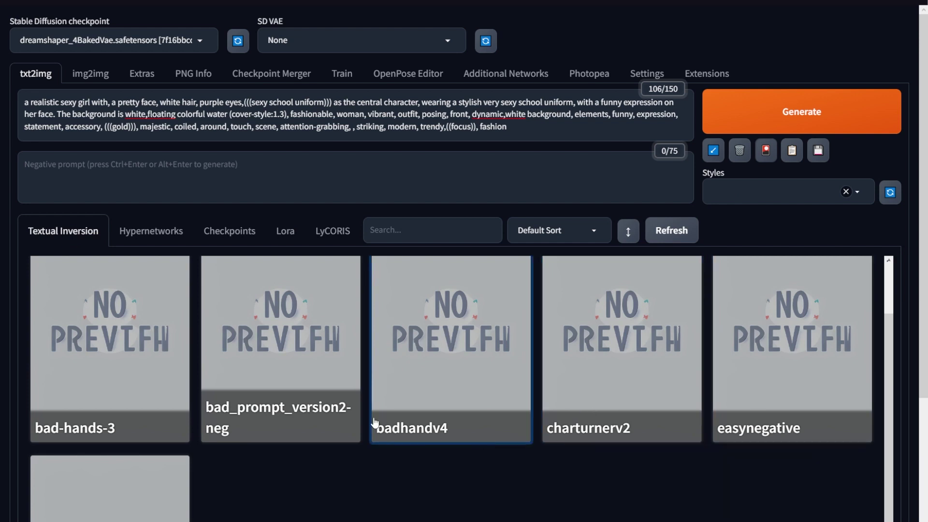
click(339, 367)
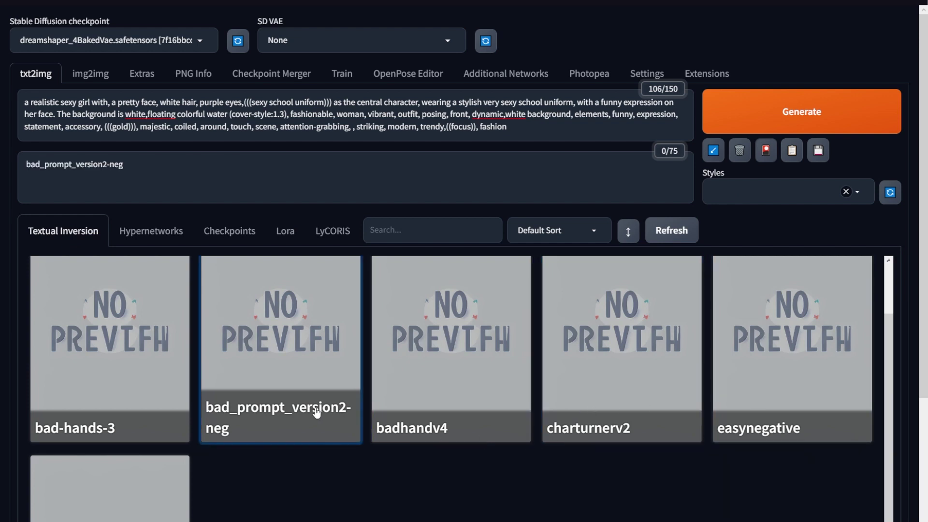
Step: Render the schoolgirl with bad_prompt_version2-neg and view the blonde blazer result full screen
click(801, 111)
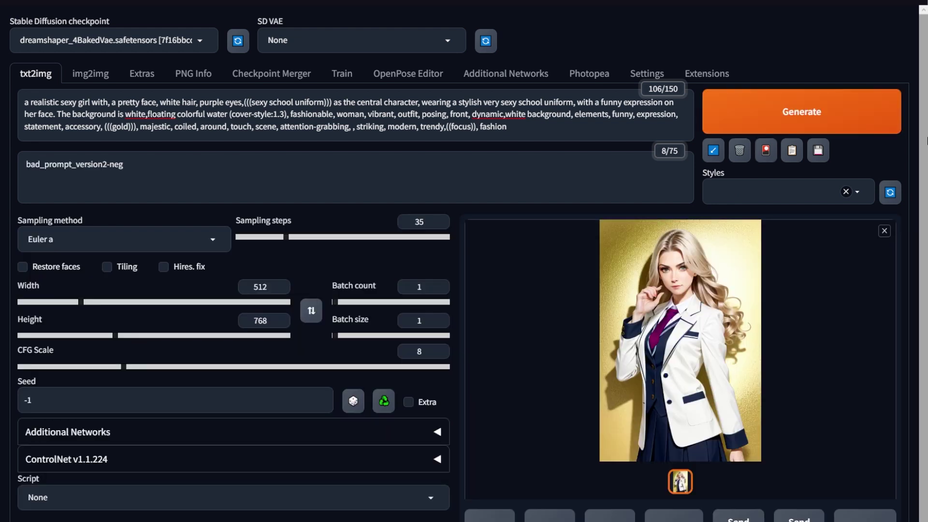
click(760, 285)
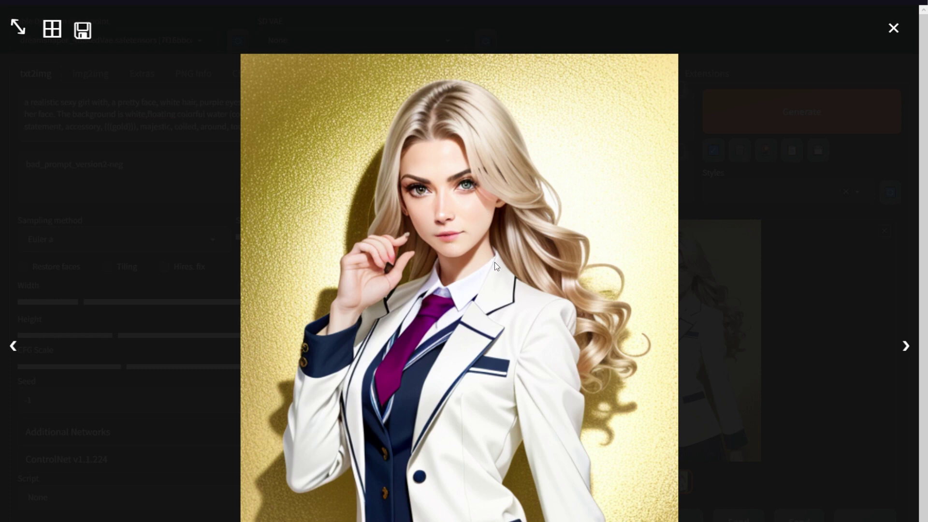
click(838, 340)
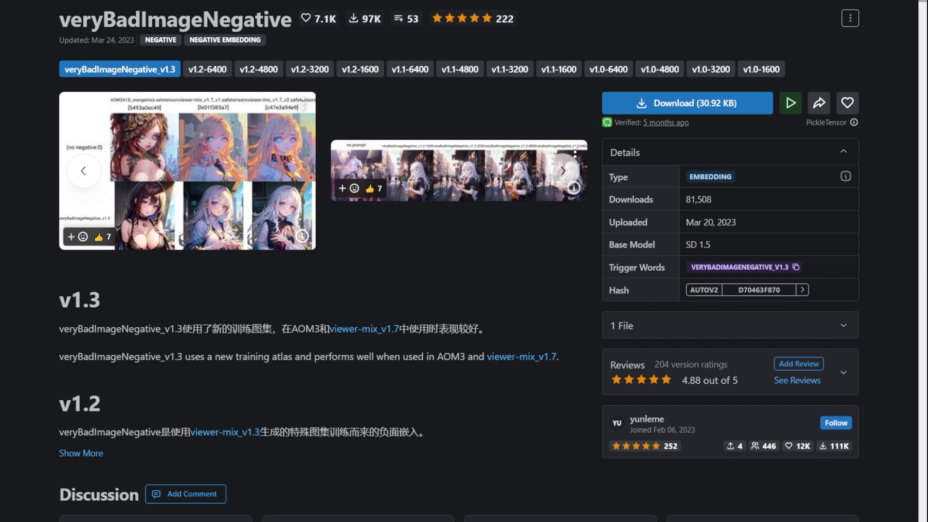
scroll(924, 3, down, 7)
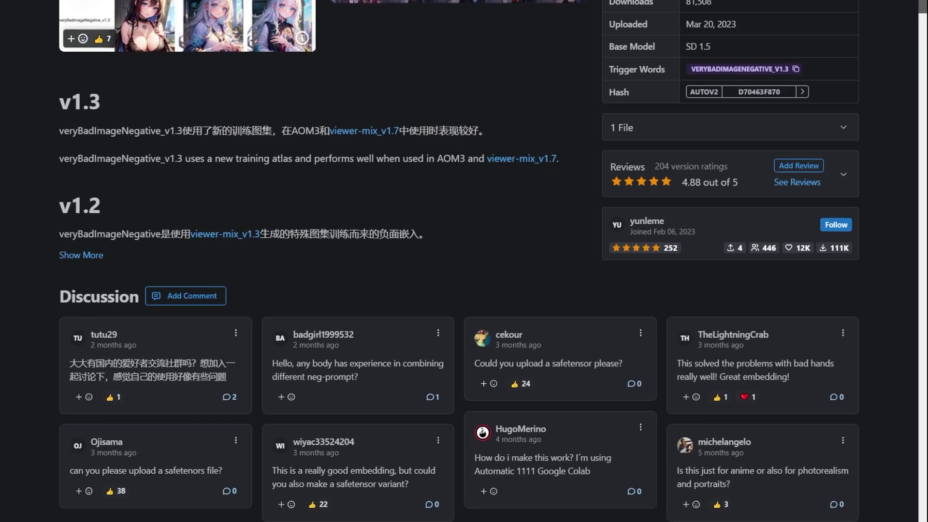
scroll(925, 3, down, 15)
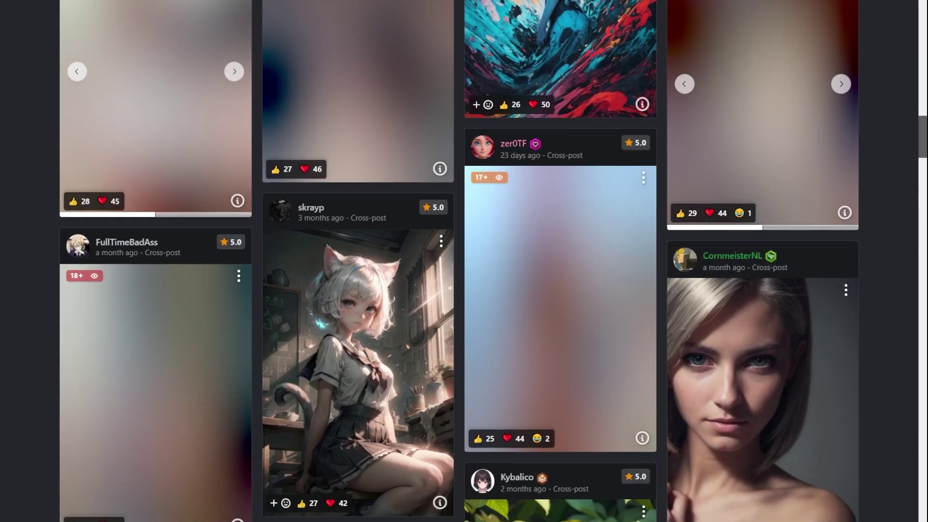
scroll(464, 261, down, 9)
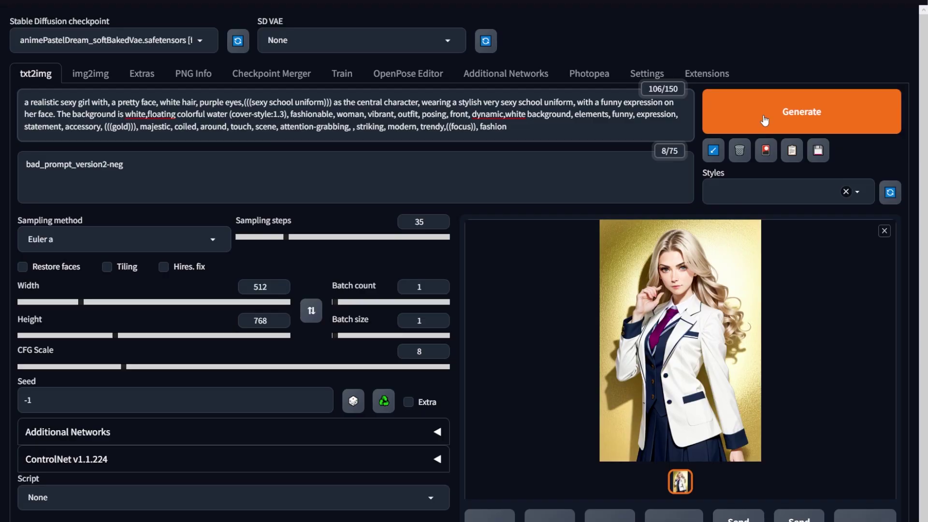
Step: Render the sailor-uniform girl with bad_prompt_version2-neg, then switch the negative to verybadimagenegative_v1.3
click(764, 120)
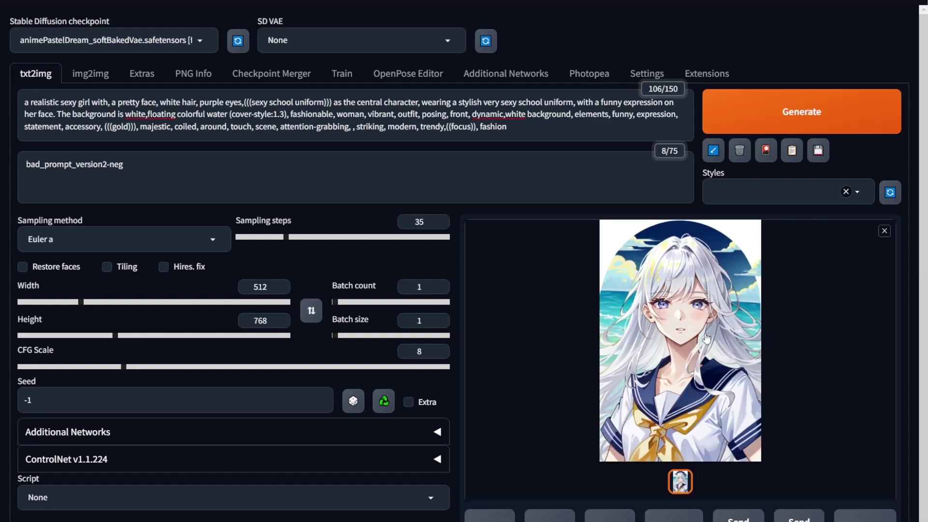
click(706, 337)
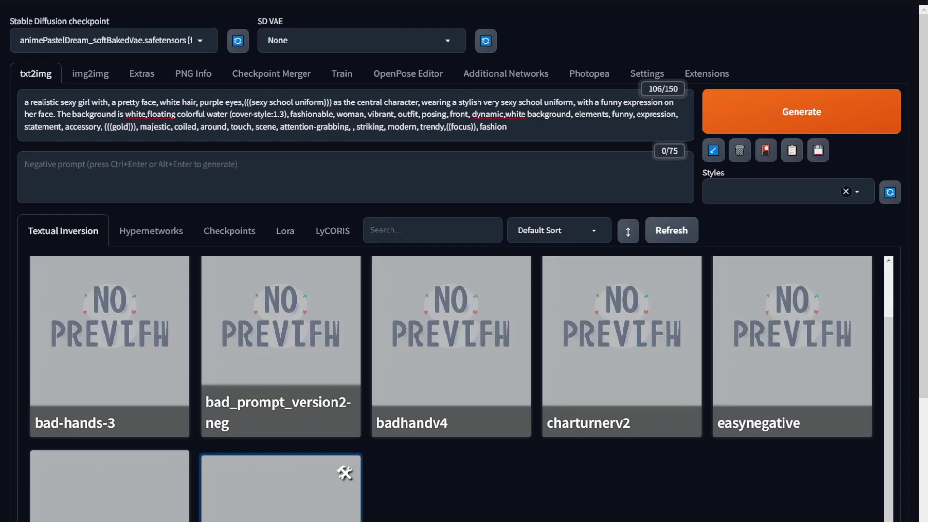
click(280, 483)
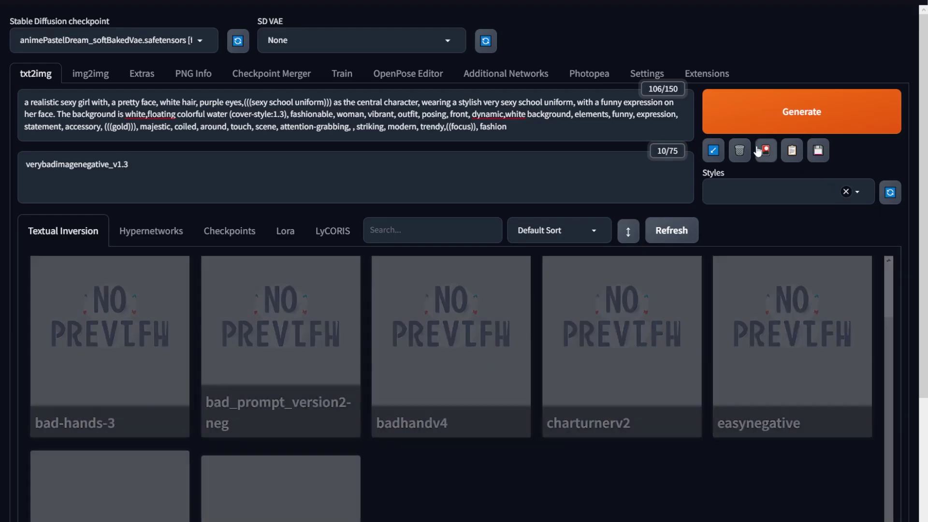
Step: Render a sailor-uniform girl with verybadimagenegative_v1.3, view it, then enable Hires. fix
click(760, 151)
click(782, 125)
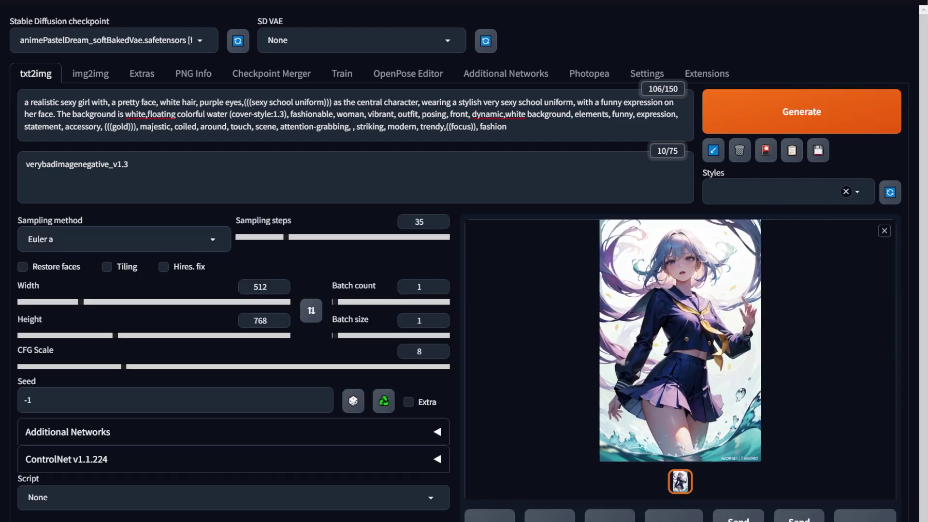
click(667, 367)
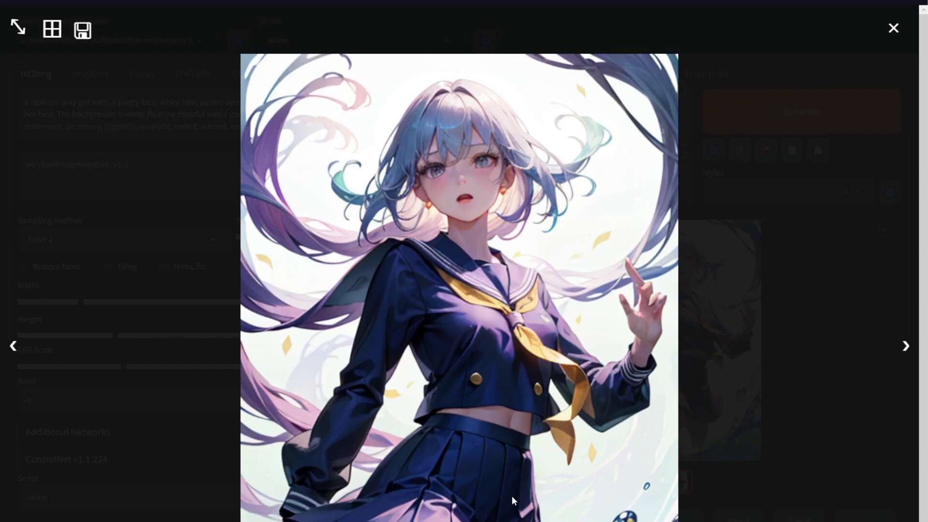
click(810, 321)
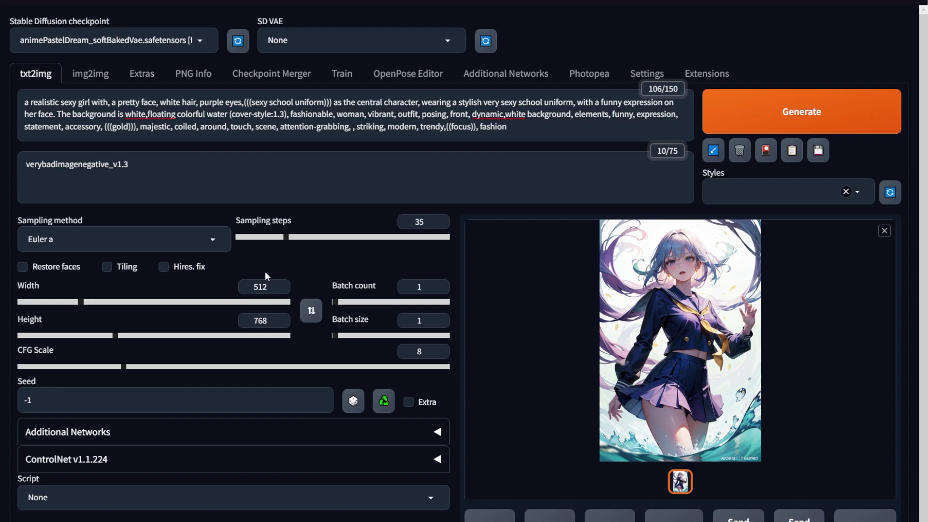
click(164, 266)
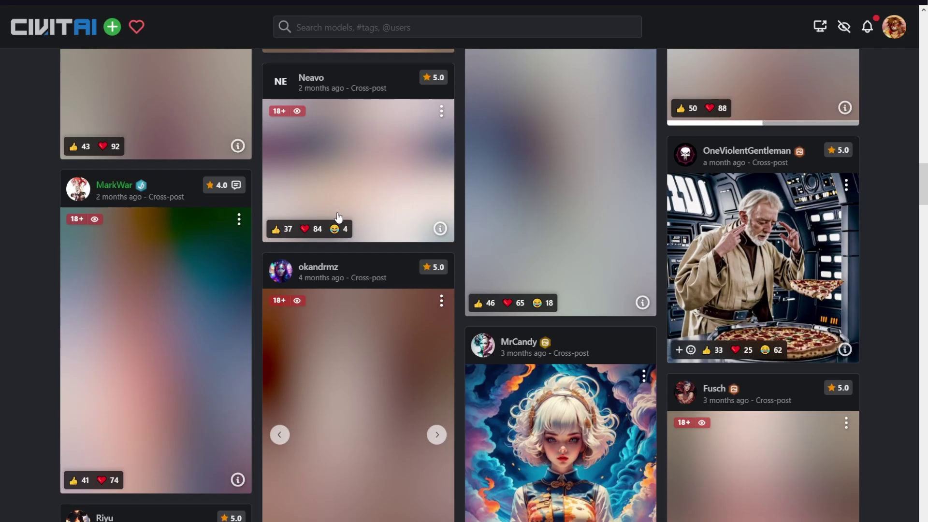
Step: Scroll the Google results, open the badhandv4 Civitai page, and scroll through its details and Discussion
scroll(340, 218, down, 12)
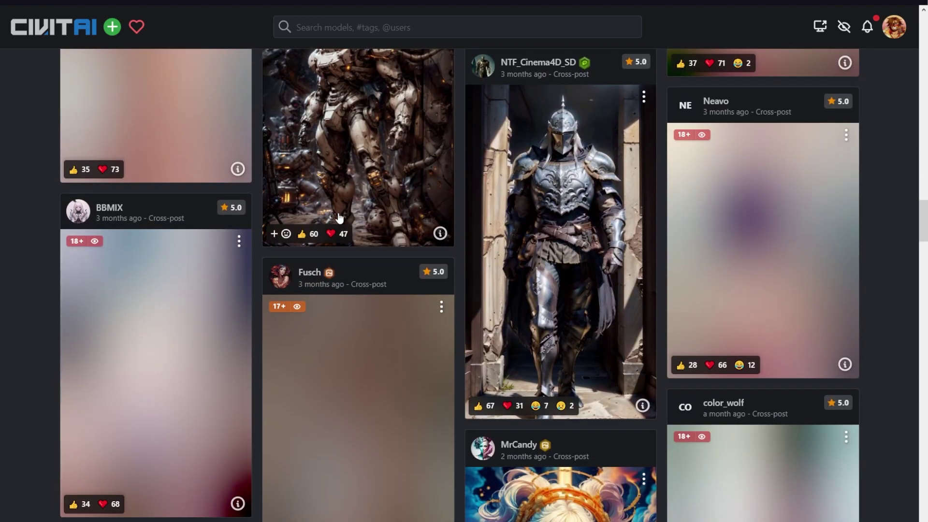
scroll(340, 218, down, 15)
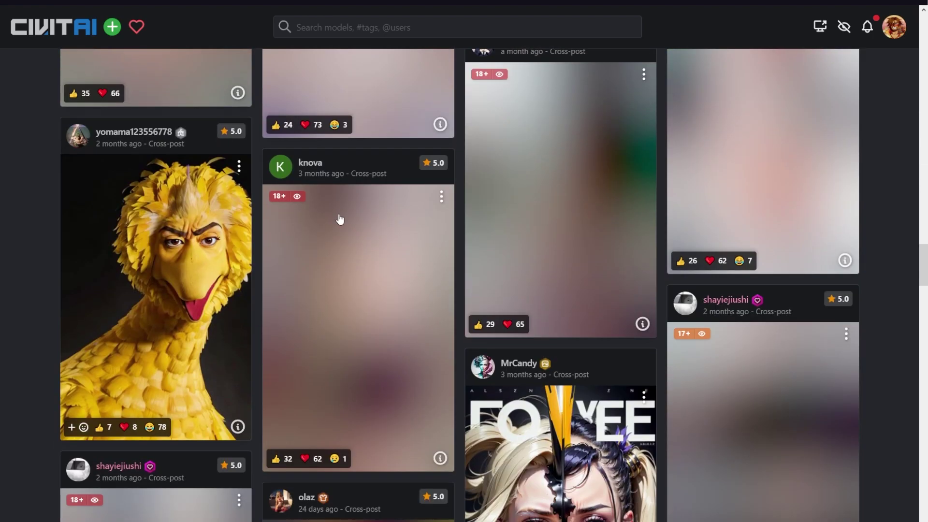
scroll(340, 219, down, 15)
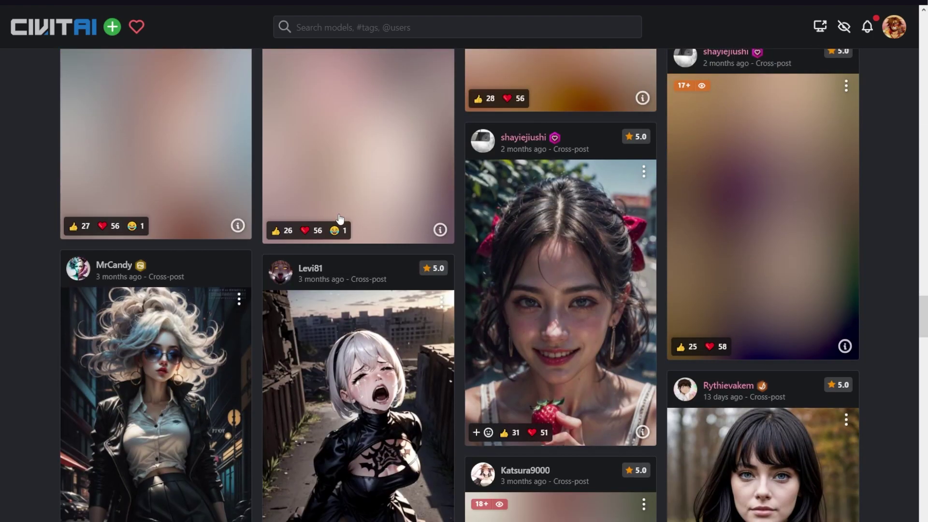
scroll(339, 218, down, 5)
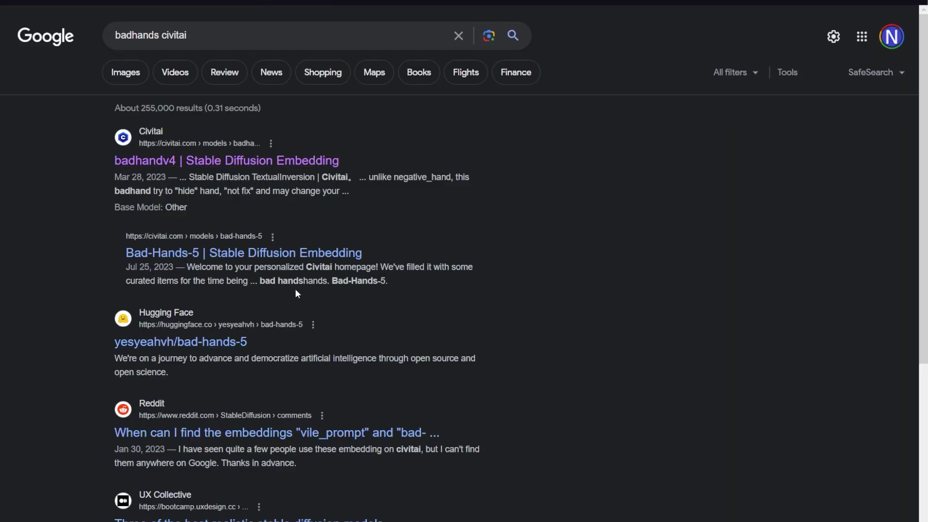
click(269, 160)
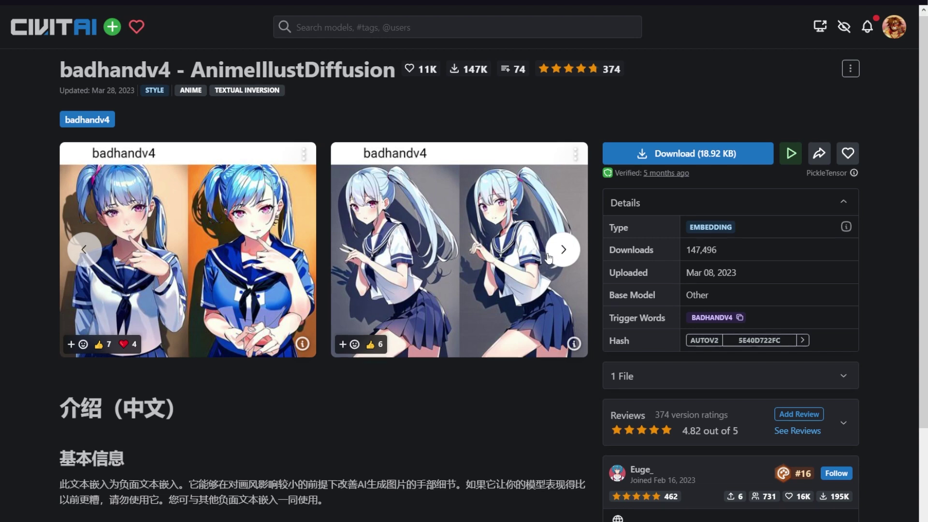
scroll(548, 256, down, 3)
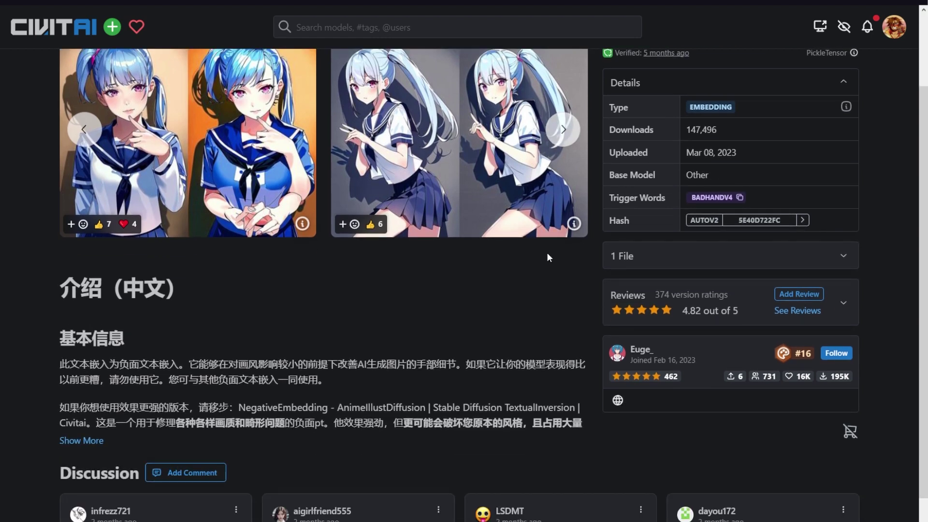
scroll(547, 252, down, 4)
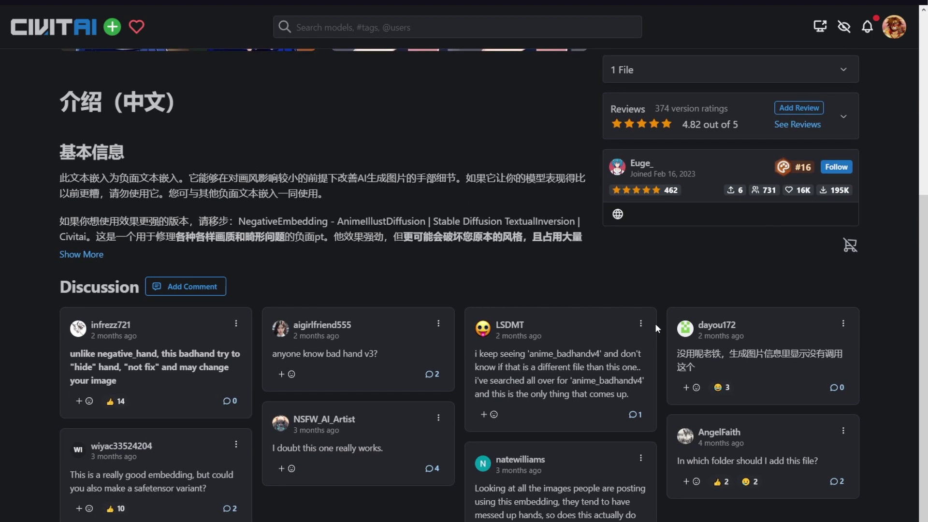
scroll(654, 323, up, 5)
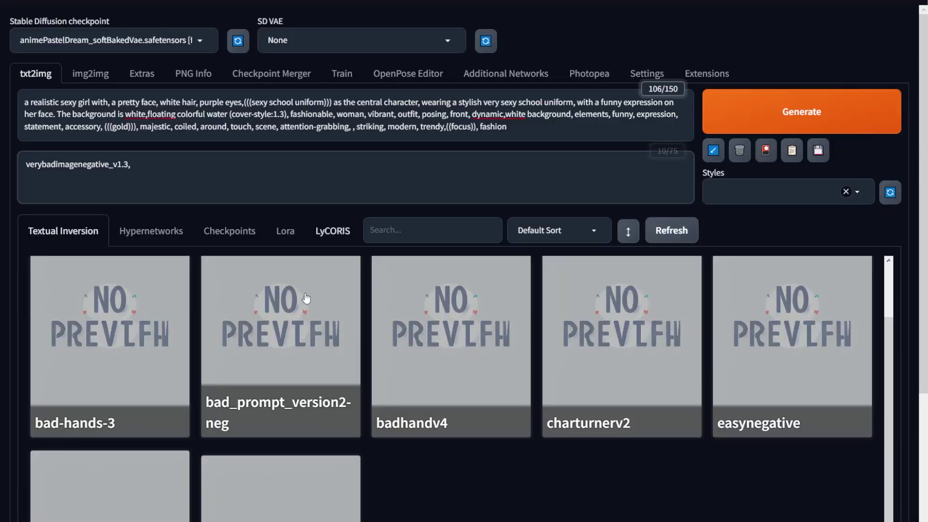
Step: Append badhandv4 to the negative prompt, generate, and view the resulting image enlarged
click(427, 378)
click(792, 114)
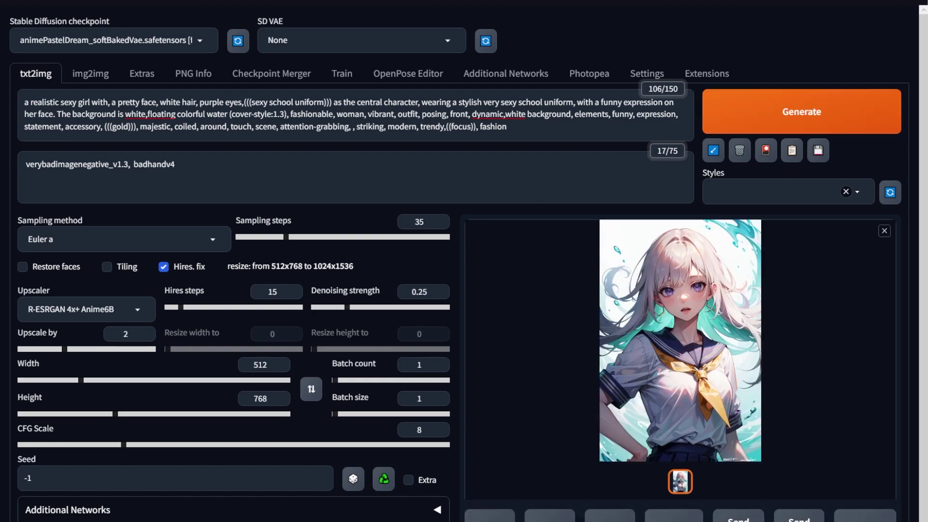
click(680, 338)
scroll(463, 261, down, 3)
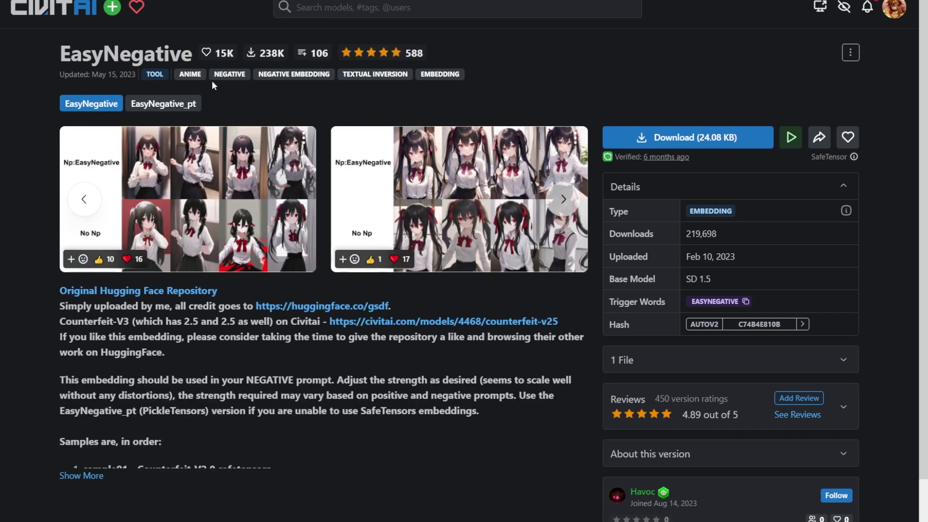
Step: View the first EasyNegative comparison sample, then browse the gallery and open the woman portrait's generation details
click(214, 166)
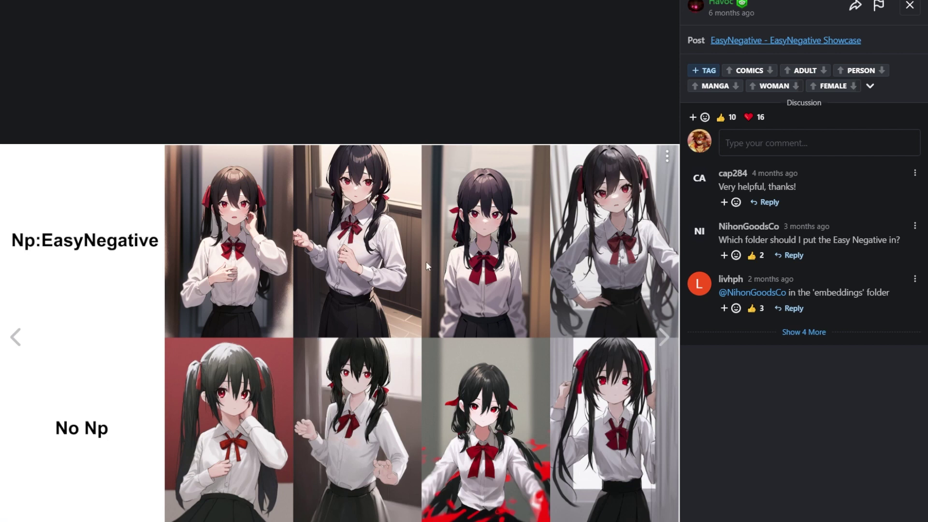
click(908, 5)
scroll(605, 225, down, 10)
scroll(607, 232, down, 18)
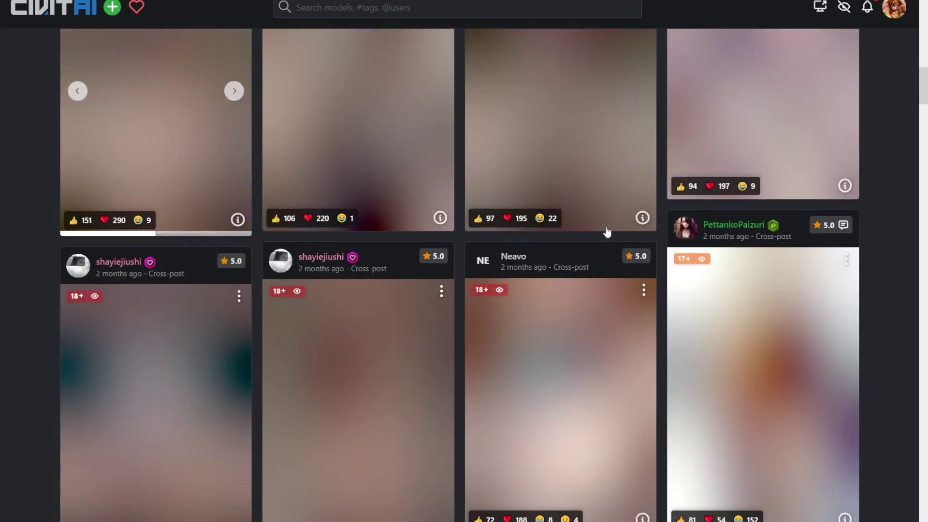
scroll(607, 231, down, 15)
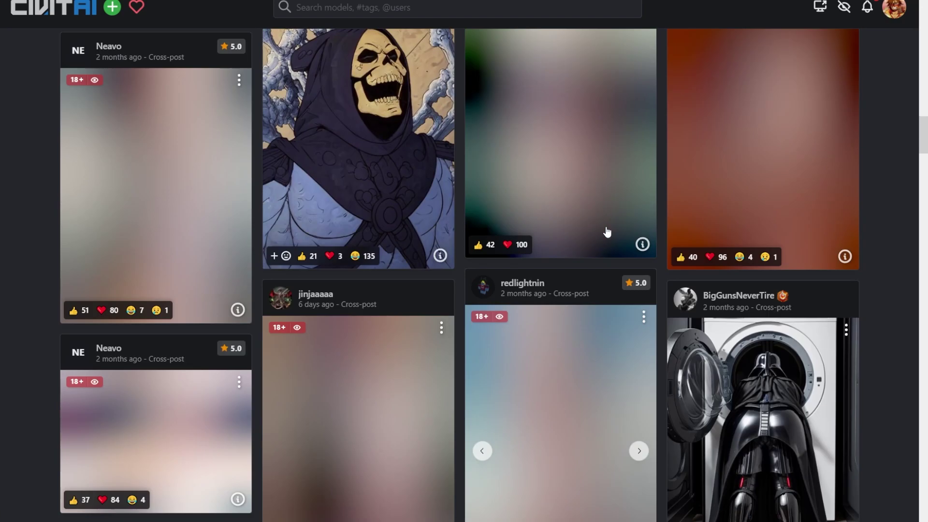
scroll(607, 232, down, 15)
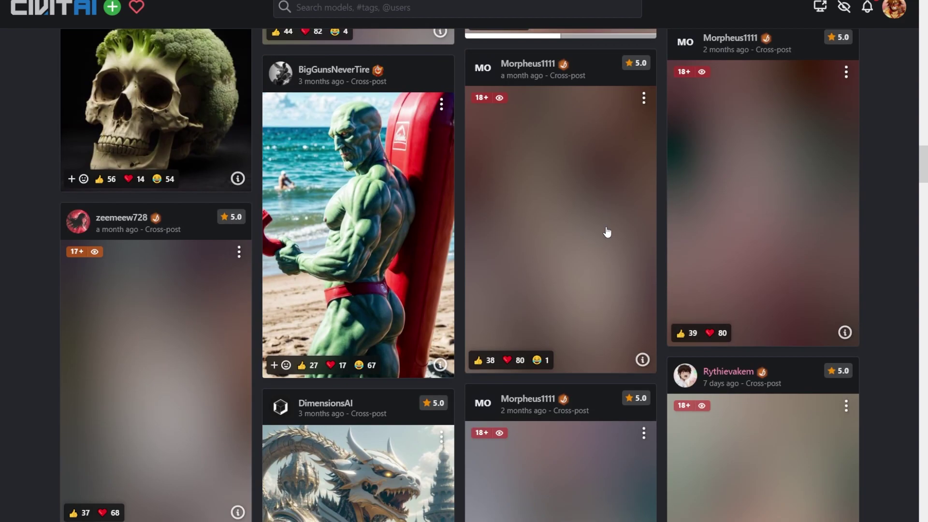
scroll(607, 232, down, 5)
scroll(607, 232, down, 10)
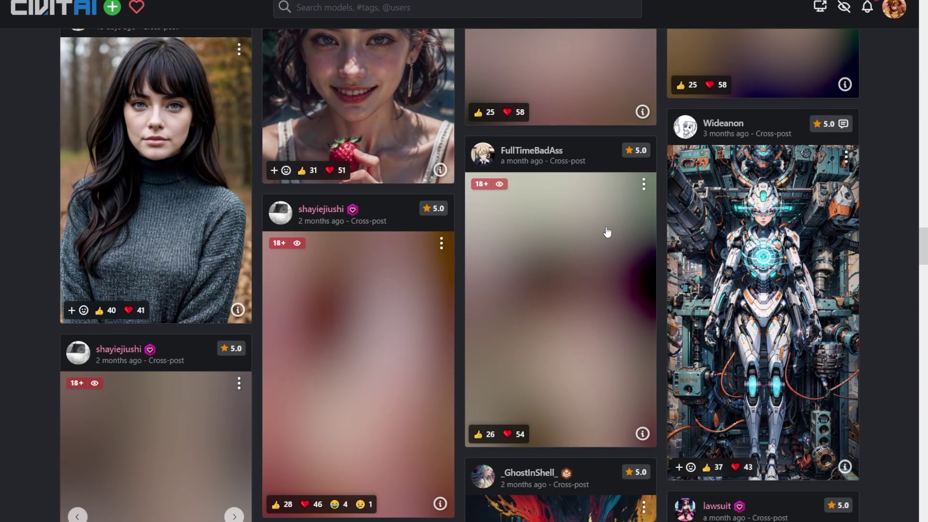
click(192, 211)
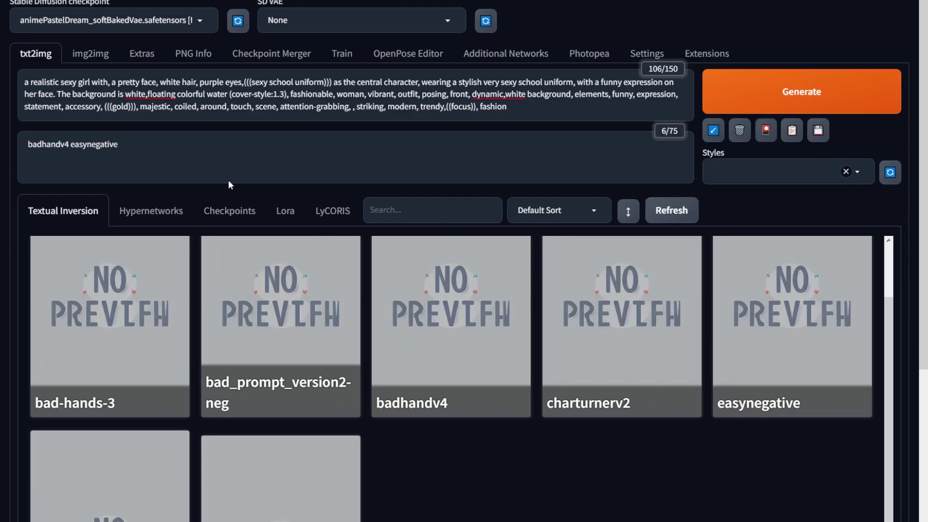
Step: Insert a comma between badhandv4 and easynegative in the negative prompt and generate
click(71, 144)
text(,)
key(ctrl+Return)
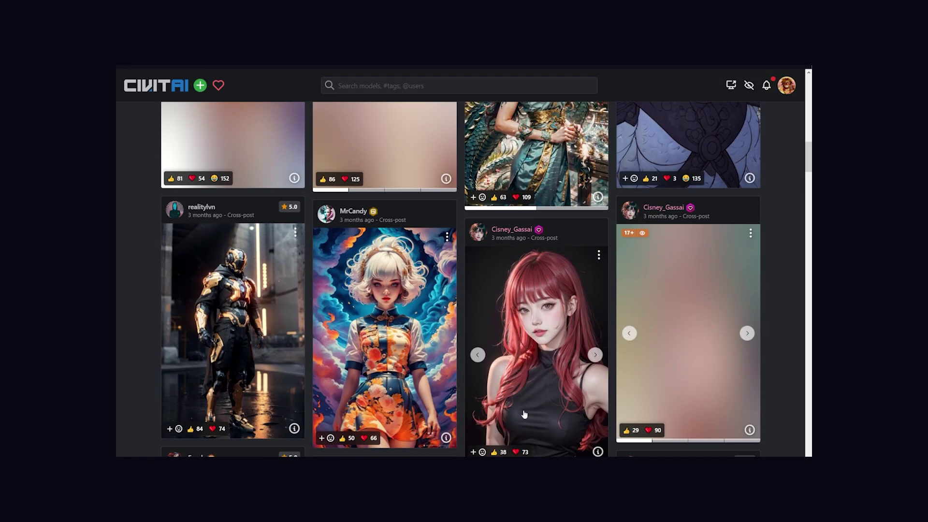
Step: Generate using the negative prompt (worst quality:2, low quality:2), (zombie, sketch, interlocked fingers, comic)
scroll(463, 277, down, 4)
scroll(461, 278, down, 5)
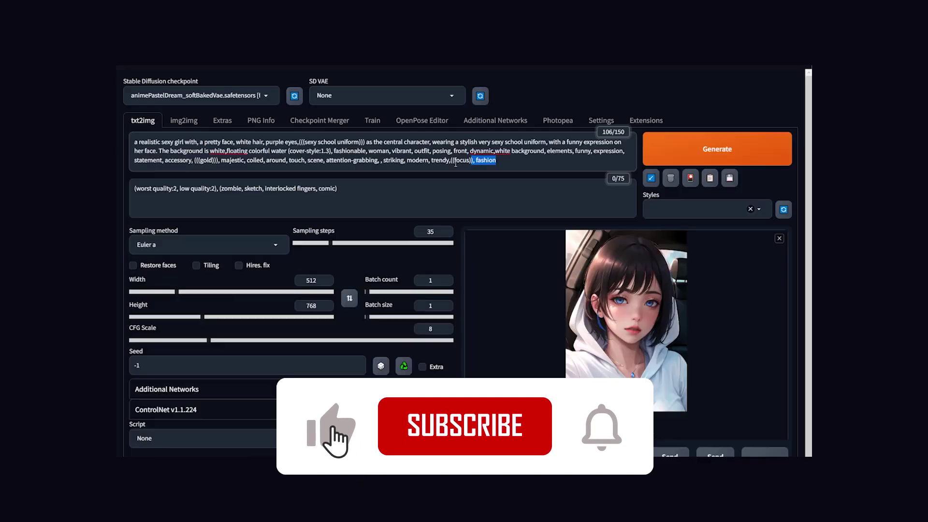
key(ctrl+a)
click(349, 316)
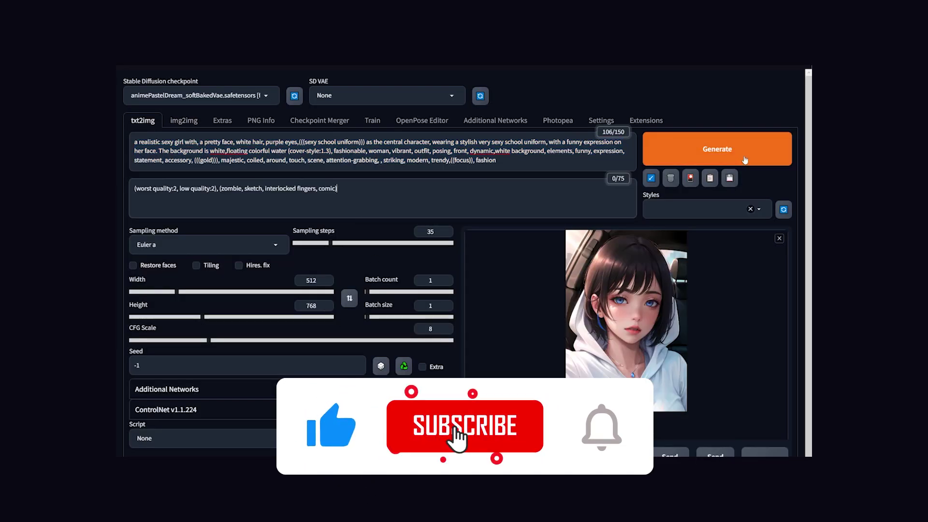
click(717, 149)
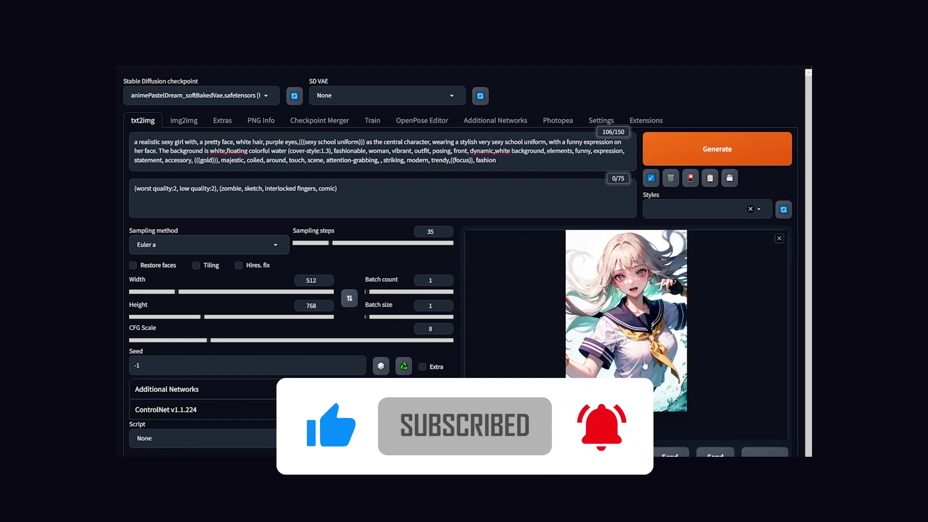